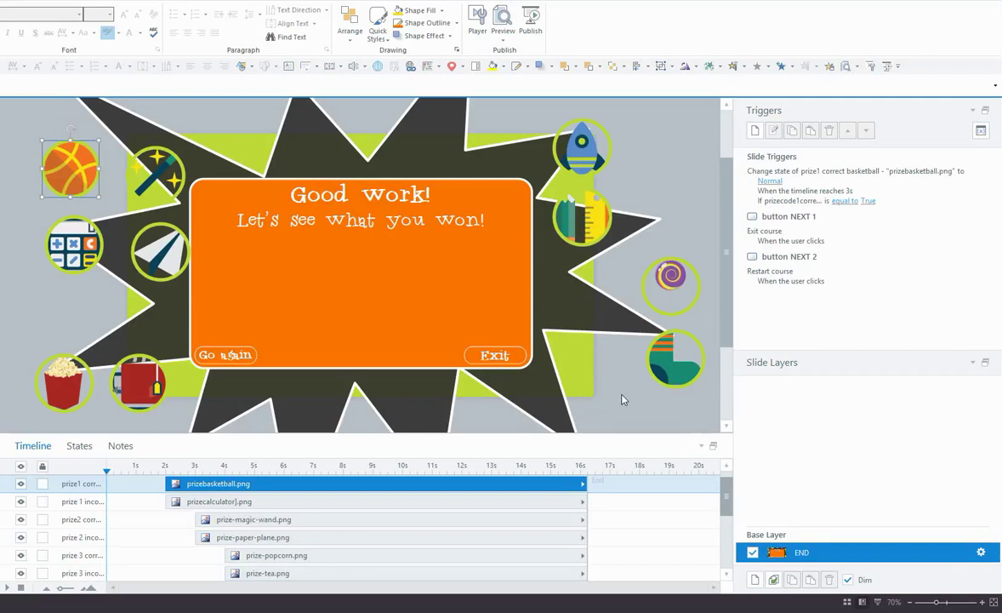
pyautogui.click(622, 399)
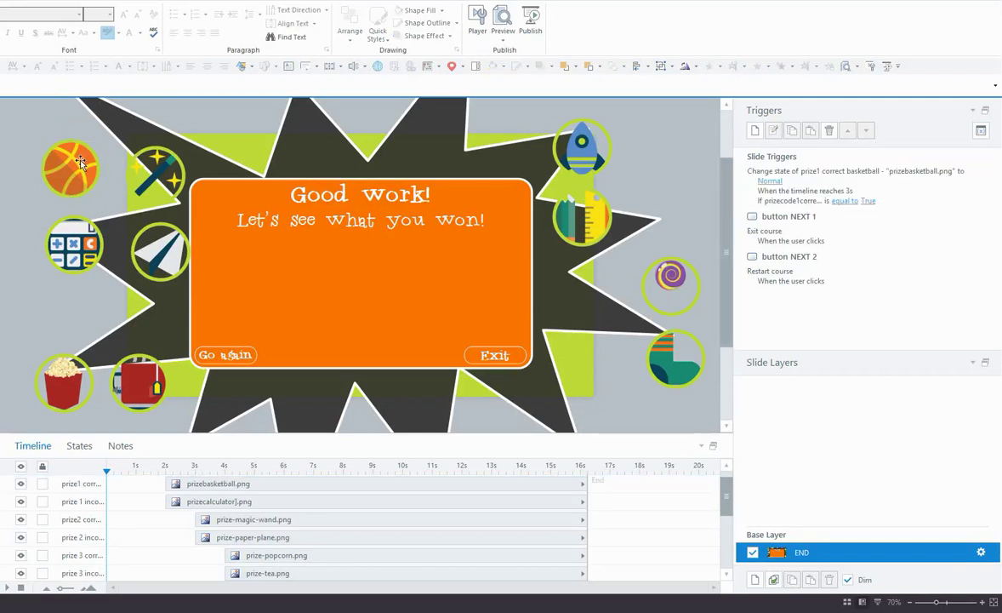
pyautogui.click(81, 161)
pyautogui.click(134, 160)
pyautogui.click(145, 246)
pyautogui.click(99, 247)
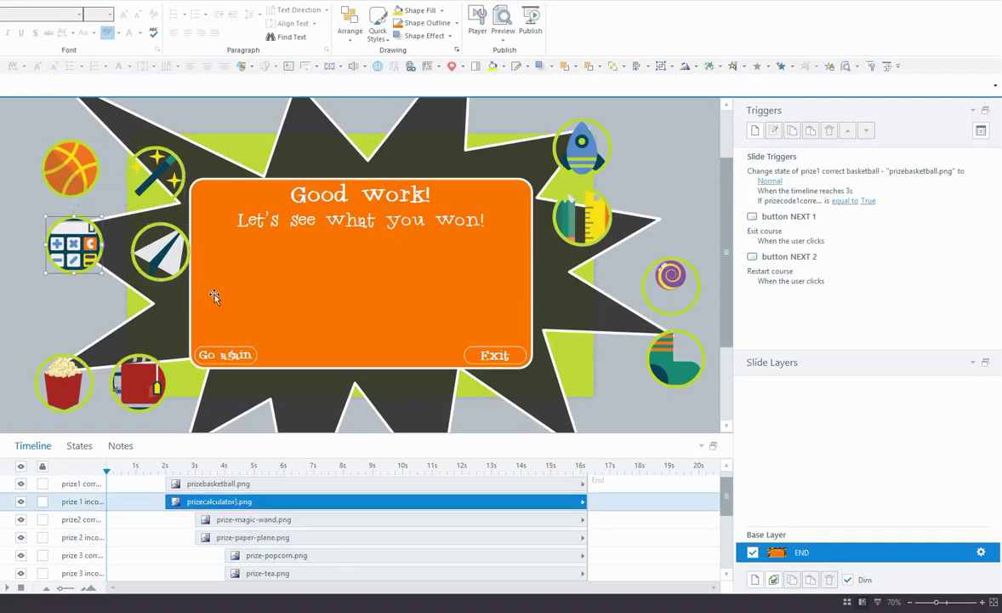
# - Move the basketball, magic wand, popcorn, rocket and lollipop images into a row on the orange panel below the heading
pyautogui.moveTo(71, 168); pyautogui.dragTo(226, 269)
pyautogui.moveTo(152, 170); pyautogui.dragTo(291, 273)
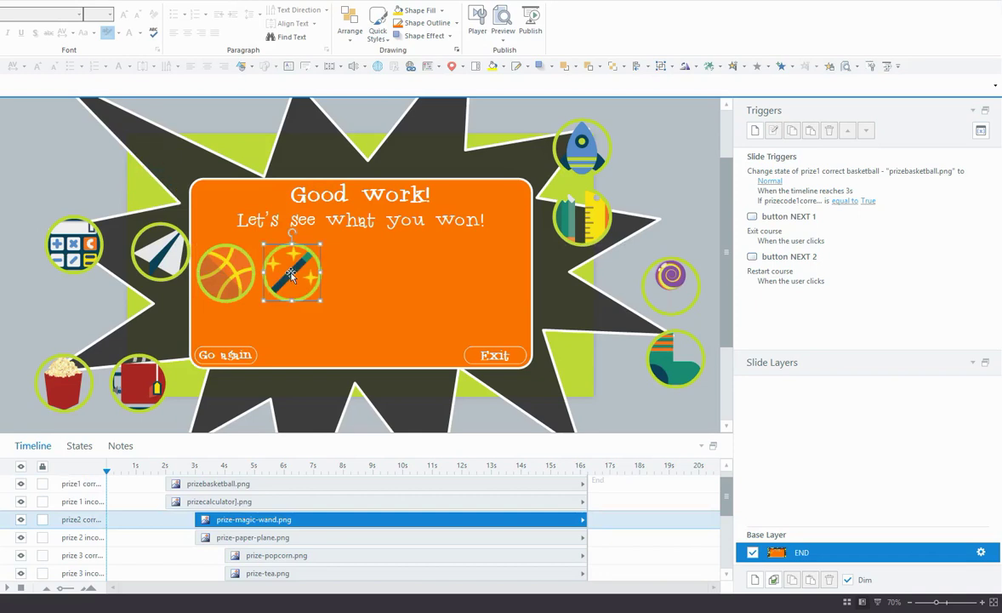
pyautogui.moveTo(61, 357); pyautogui.dragTo(361, 272)
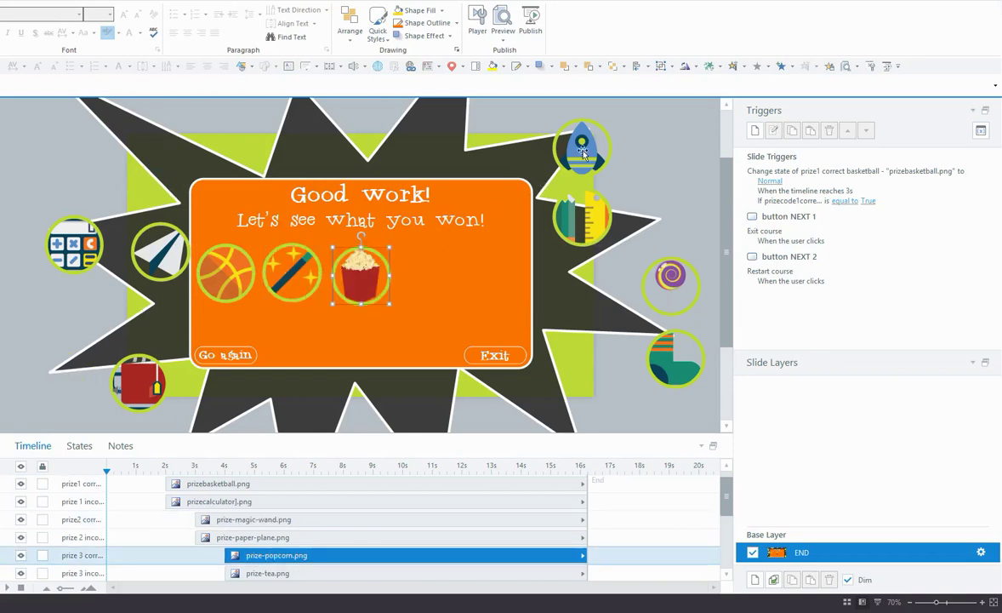
pyautogui.moveTo(583, 152); pyautogui.dragTo(438, 275)
pyautogui.moveTo(675, 265); pyautogui.dragTo(495, 271)
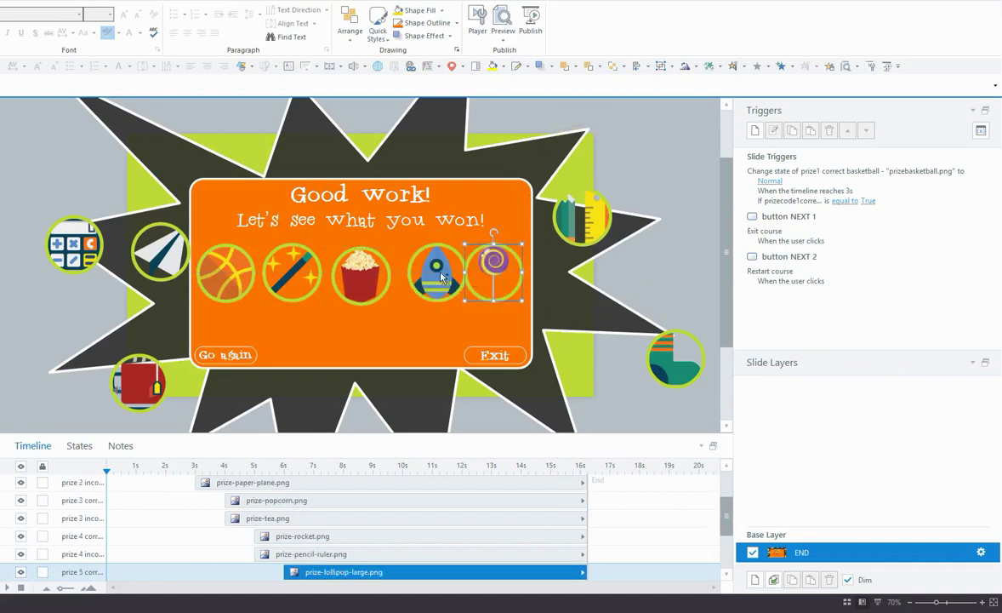
# - Align the five prize images on the orange panel in a level row and distribute them horizontally
pyautogui.keyDown('ctrl'); pyautogui.click(434, 271); pyautogui.keyUp('ctrl')
pyautogui.keyDown('ctrl'); pyautogui.click(334, 288); pyautogui.keyUp('ctrl')
pyautogui.keyDown('ctrl'); pyautogui.click(289, 269); pyautogui.keyUp('ctrl')
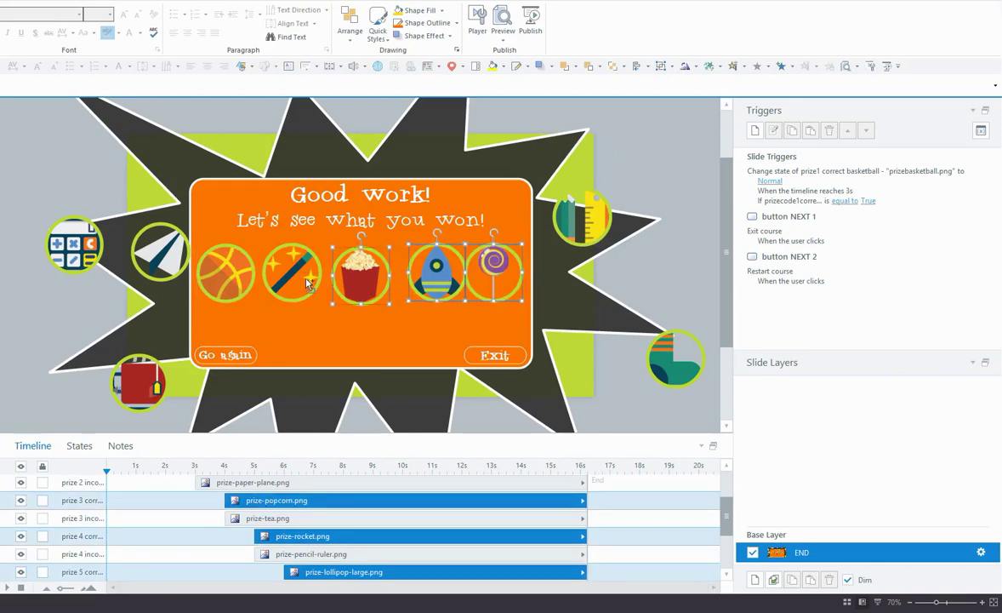
pyautogui.keyDown('ctrl'); pyautogui.click(221, 265); pyautogui.keyUp('ctrl')
pyautogui.click(645, 66)
pyautogui.click(659, 127)
pyautogui.click(644, 66)
pyautogui.click(666, 167)
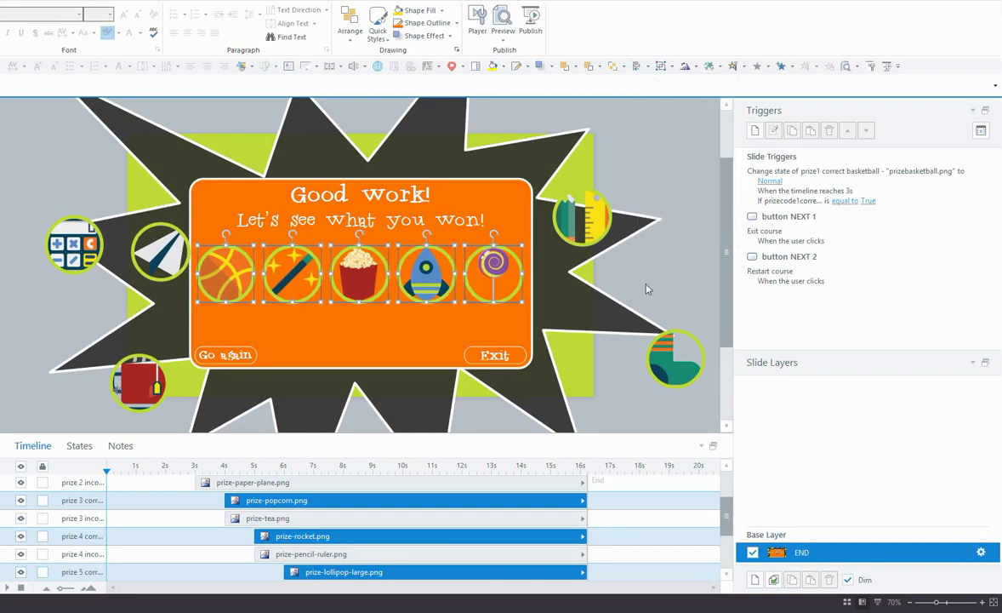
# - Nudge the row of five prize images slightly down on the panel
pyautogui.press('Down')
pyautogui.press('Down')
pyautogui.press('Down')
pyautogui.press('Down')
pyautogui.press('Down')
pyautogui.press('Down')
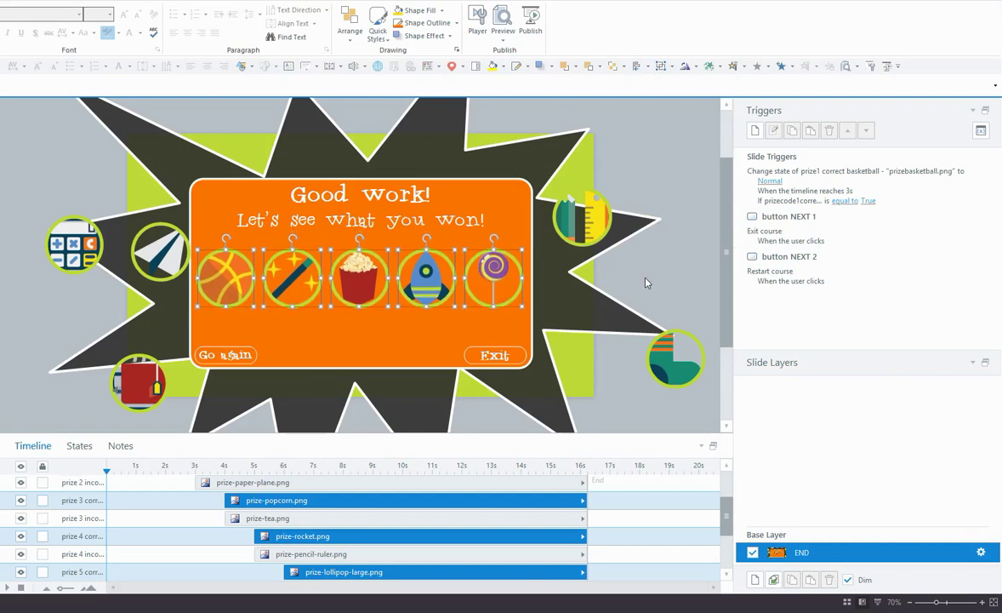
pyautogui.click(647, 282)
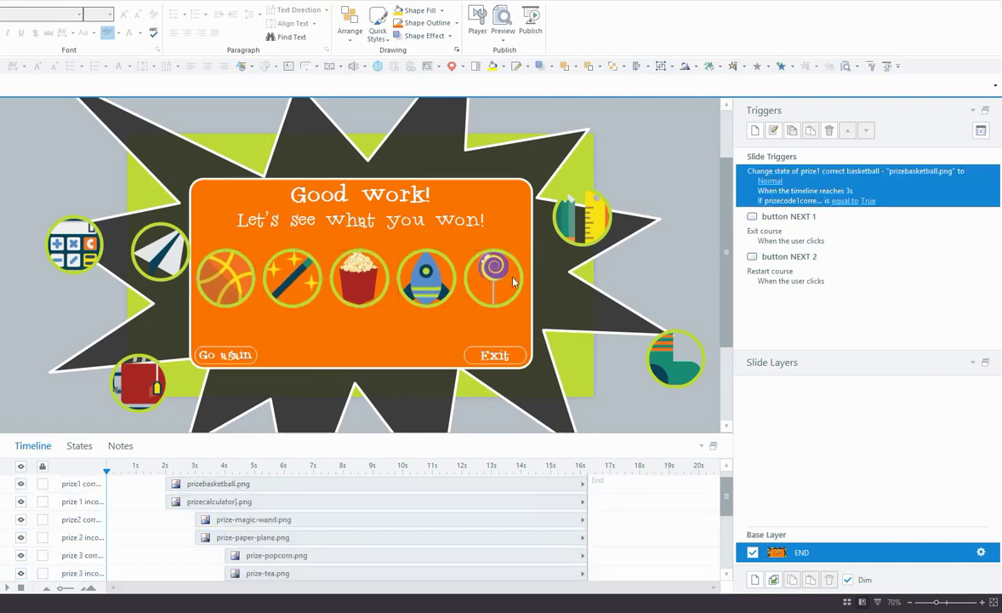
# - Place the calculator image over the basketball and align the two images so that they overlap exactly
pyautogui.click(85, 253)
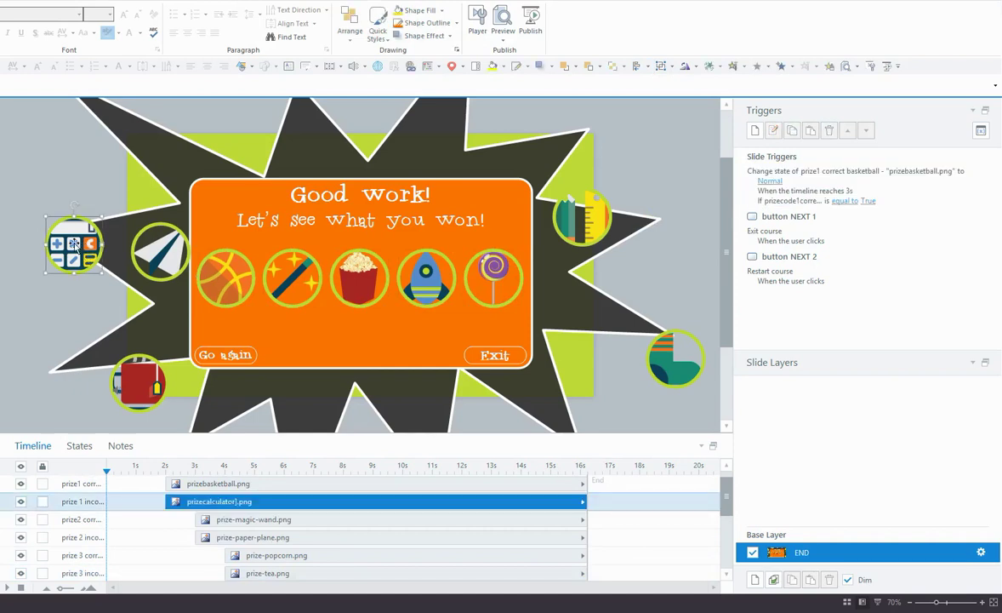
pyautogui.moveTo(69, 226); pyautogui.dragTo(242, 298)
pyautogui.keyDown('shift'); pyautogui.click(226, 257); pyautogui.keyUp('shift')
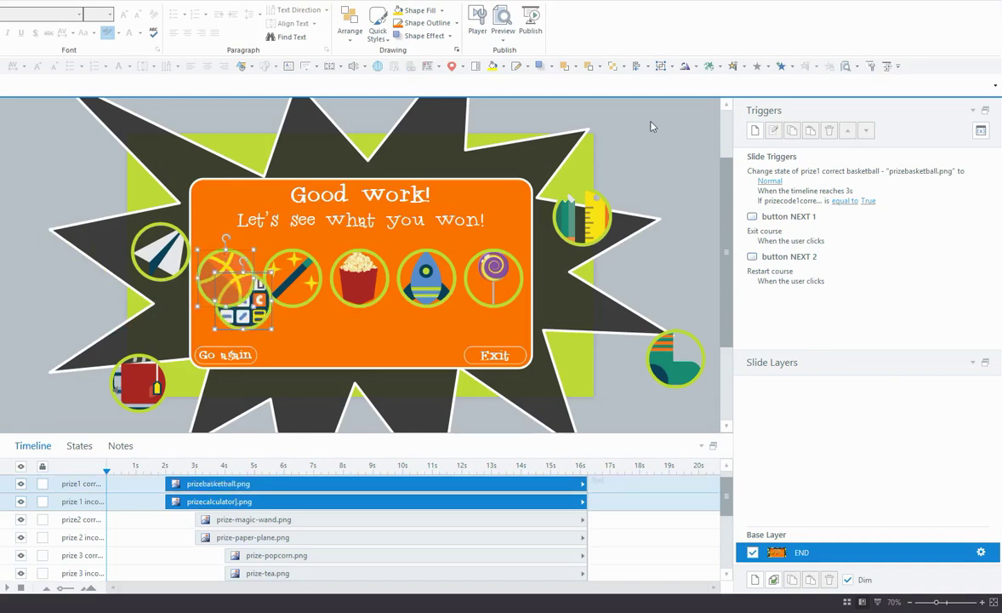
pyautogui.click(647, 68)
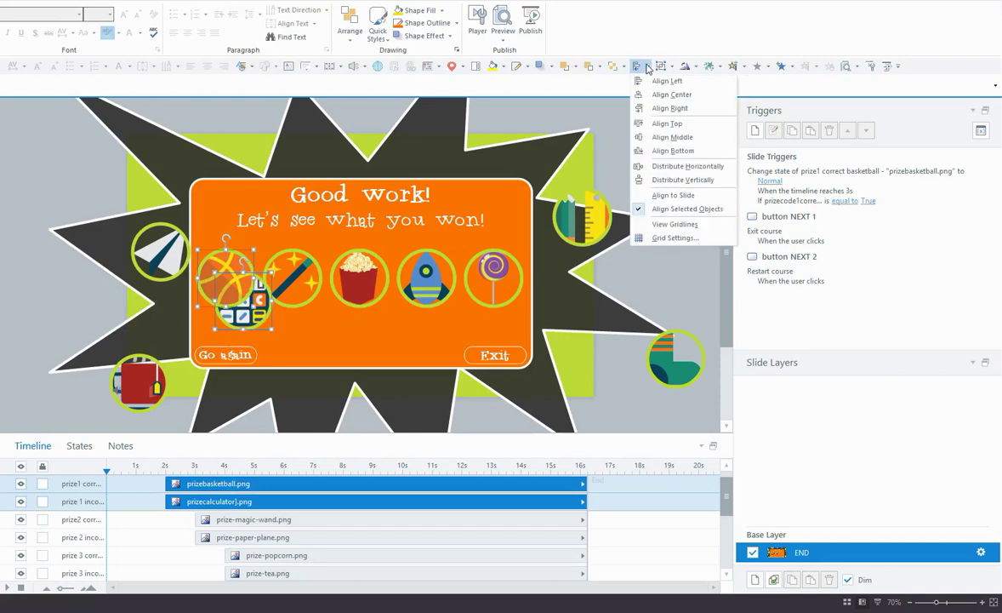
pyautogui.click(666, 81)
pyautogui.click(644, 67)
pyautogui.click(653, 130)
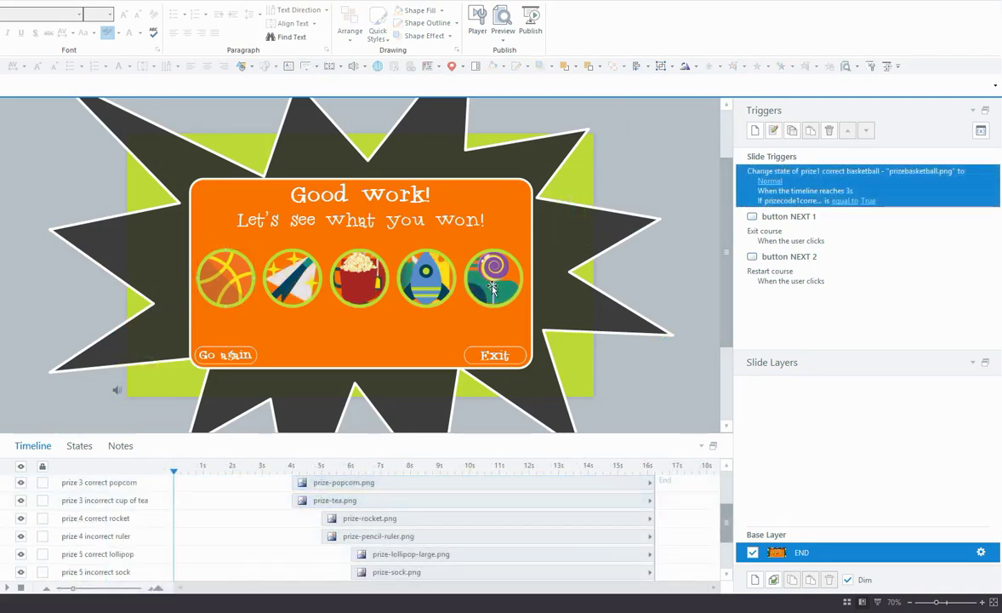
# - Set the initial state of the correct basketball prize to Hidden
pyautogui.click(491, 290)
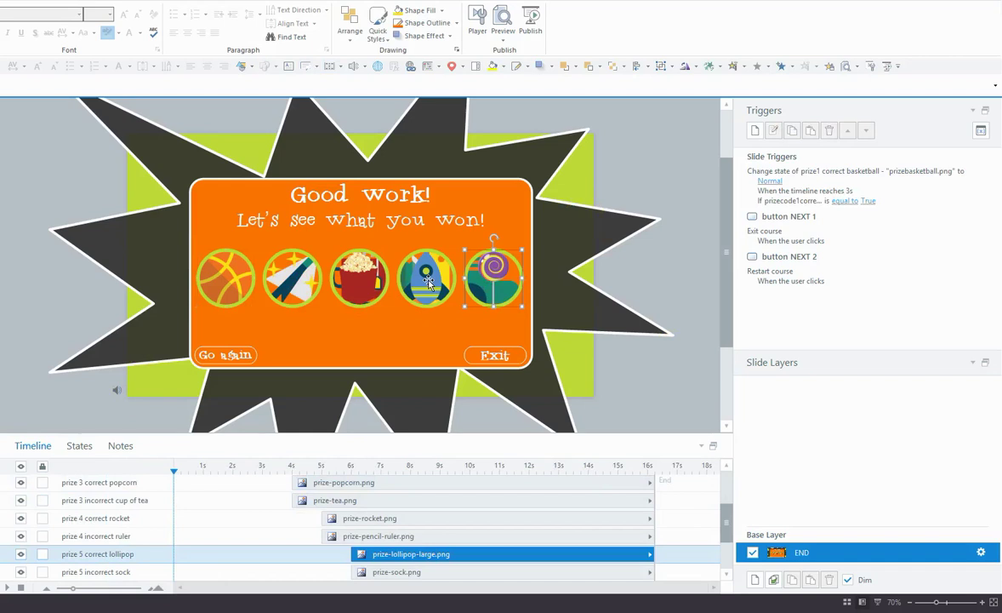
pyautogui.click(211, 262)
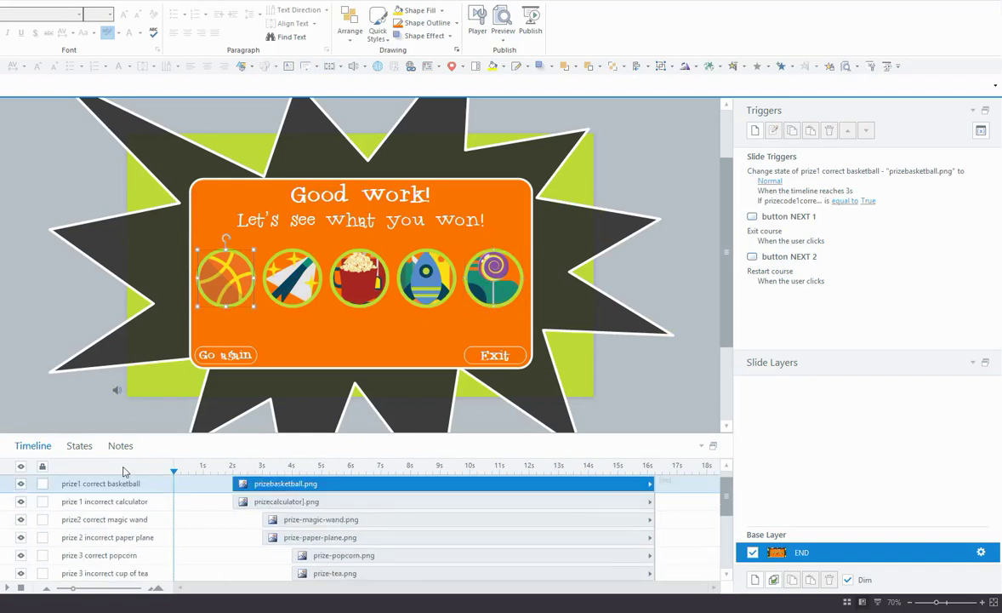
pyautogui.click(79, 446)
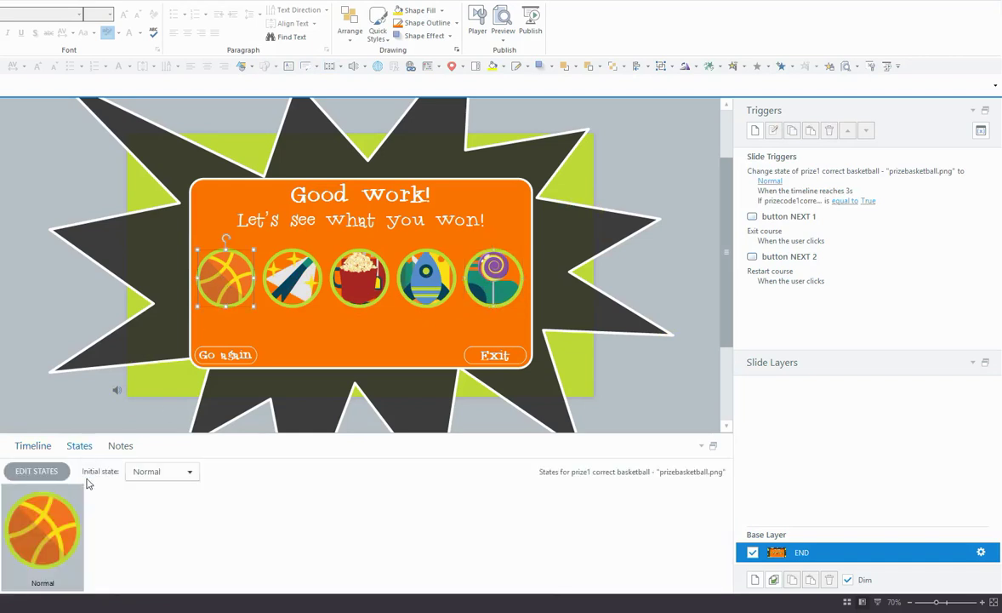
pyautogui.click(190, 472)
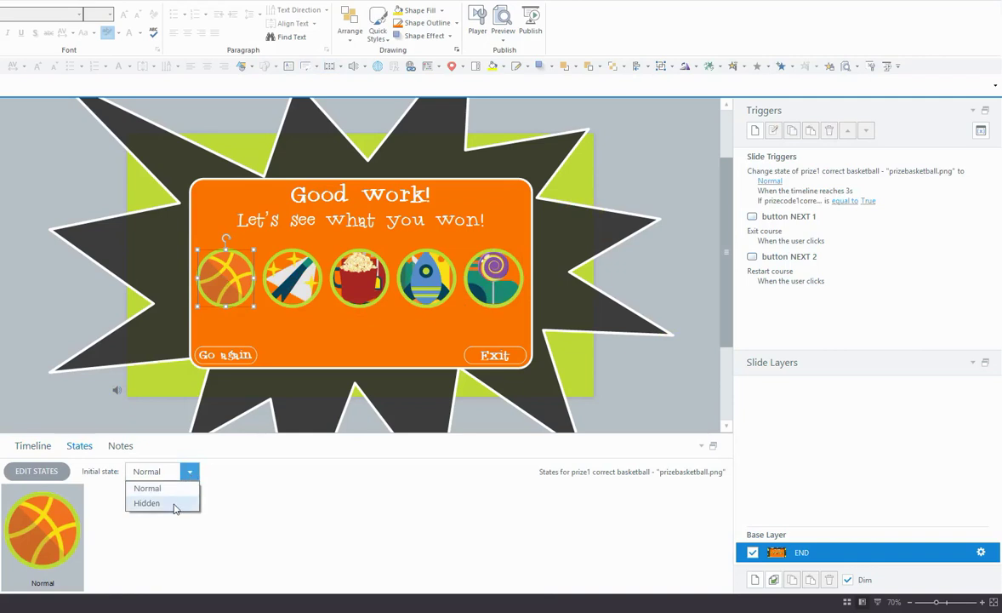
pyautogui.click(147, 502)
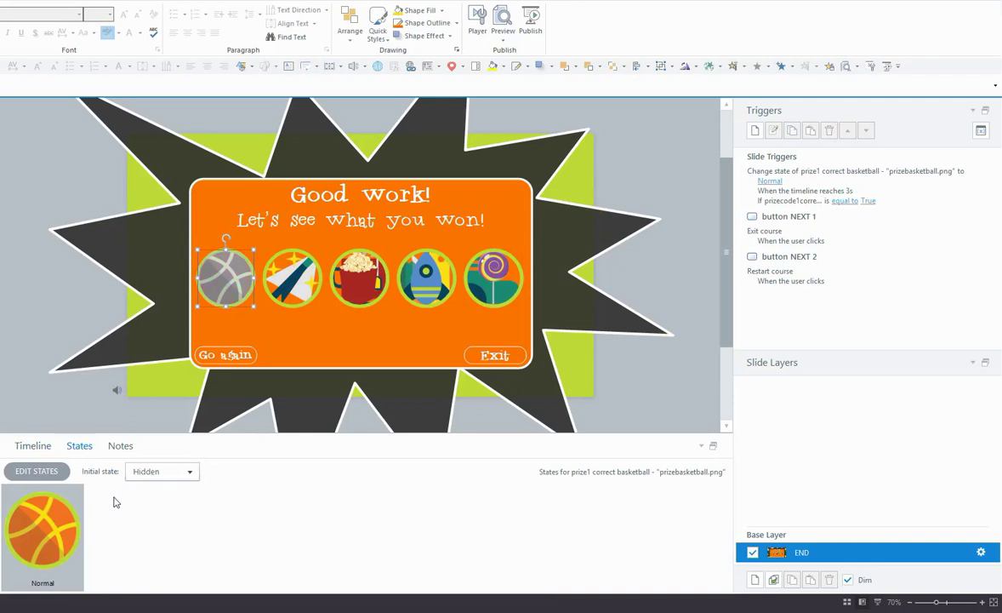
# - Set the initial state of the correct magic wand and popcorn prizes to Hidden
pyautogui.click(263, 262)
pyautogui.click(189, 471)
pyautogui.click(146, 503)
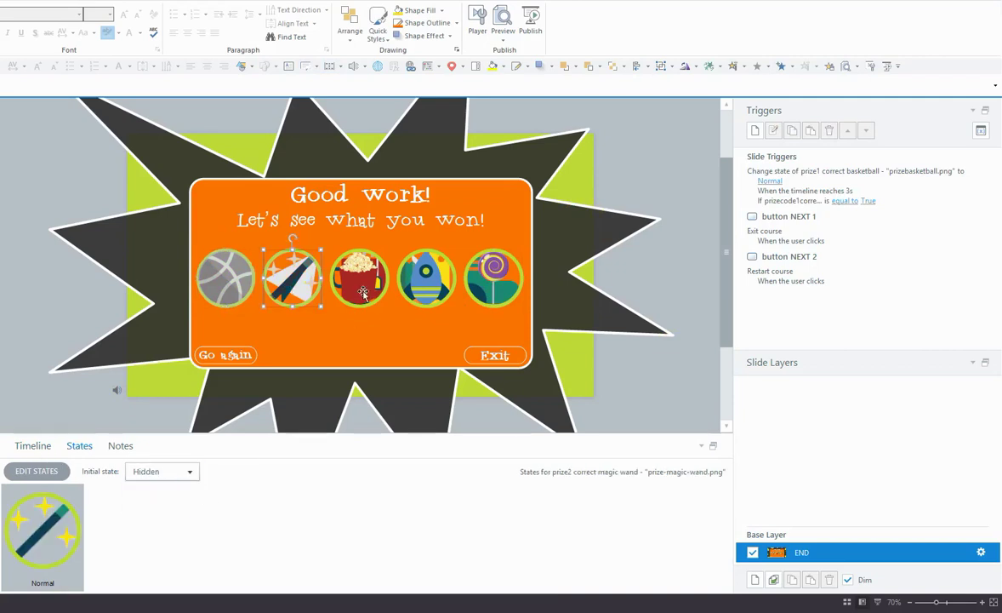
pyautogui.click(362, 292)
pyautogui.click(190, 472)
pyautogui.click(196, 502)
# - Set the initial state of the correct rocket and lollipop prizes to Hidden
pyautogui.click(410, 279)
pyautogui.click(190, 471)
pyautogui.click(175, 503)
pyautogui.click(493, 277)
pyautogui.click(189, 471)
pyautogui.click(174, 502)
# - Set the initial state of the incorrect calculator prize to Hidden
pyautogui.click(33, 446)
pyautogui.click(314, 501)
pyautogui.scroll(3, 313, 502)
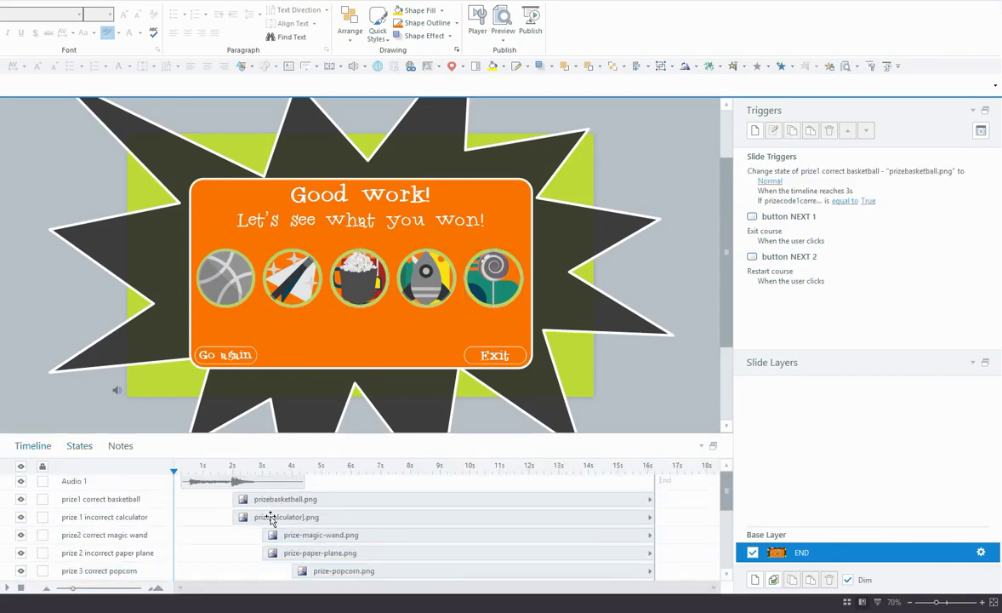
pyautogui.click(270, 517)
pyautogui.click(79, 445)
pyautogui.click(153, 471)
pyautogui.click(147, 503)
pyautogui.click(33, 445)
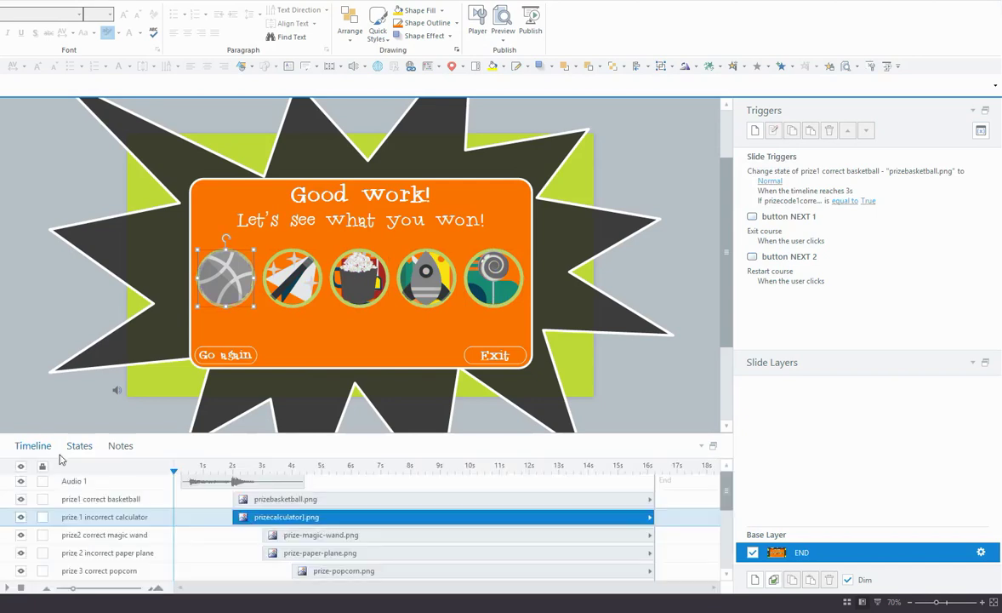
# - Set the initial state of the incorrect paper plane prize to Hidden
pyautogui.click(313, 552)
pyautogui.click(80, 445)
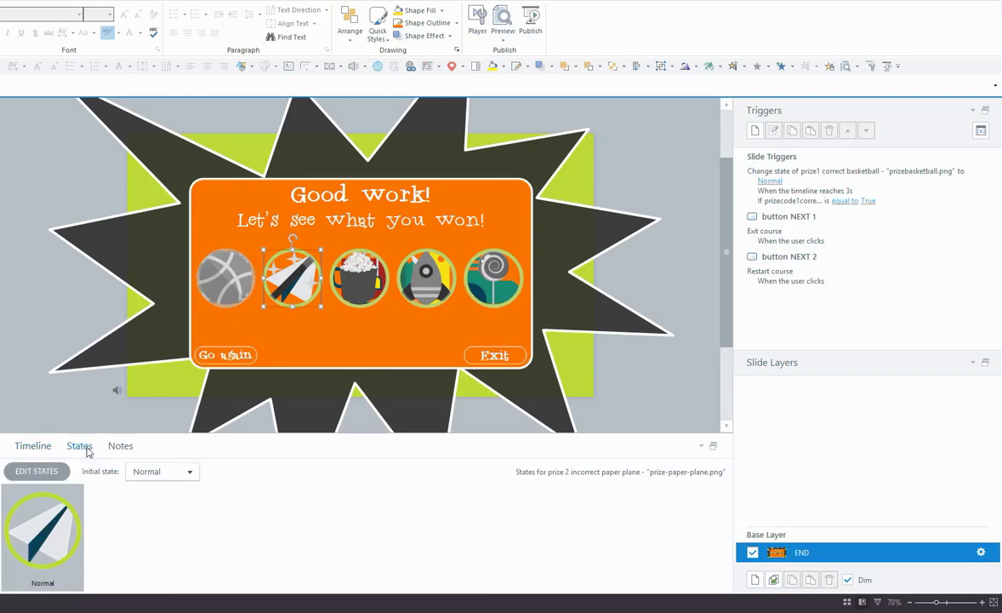
pyautogui.click(149, 472)
pyautogui.click(150, 502)
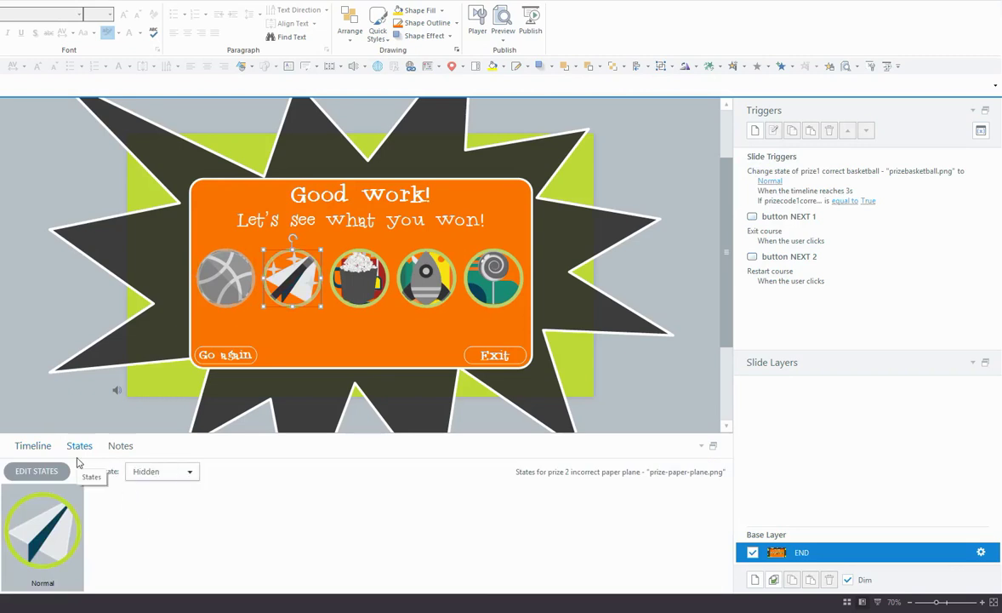
pyautogui.click(33, 445)
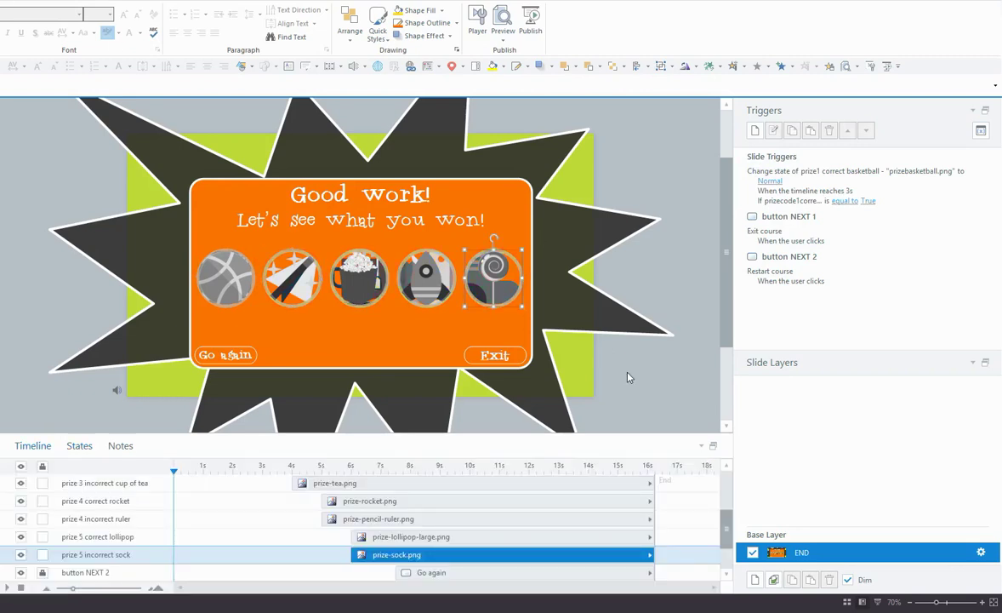
# - Review the settings of the basketball's state-change trigger and its condition on the prizecode1correct variable
pyautogui.click(489, 288)
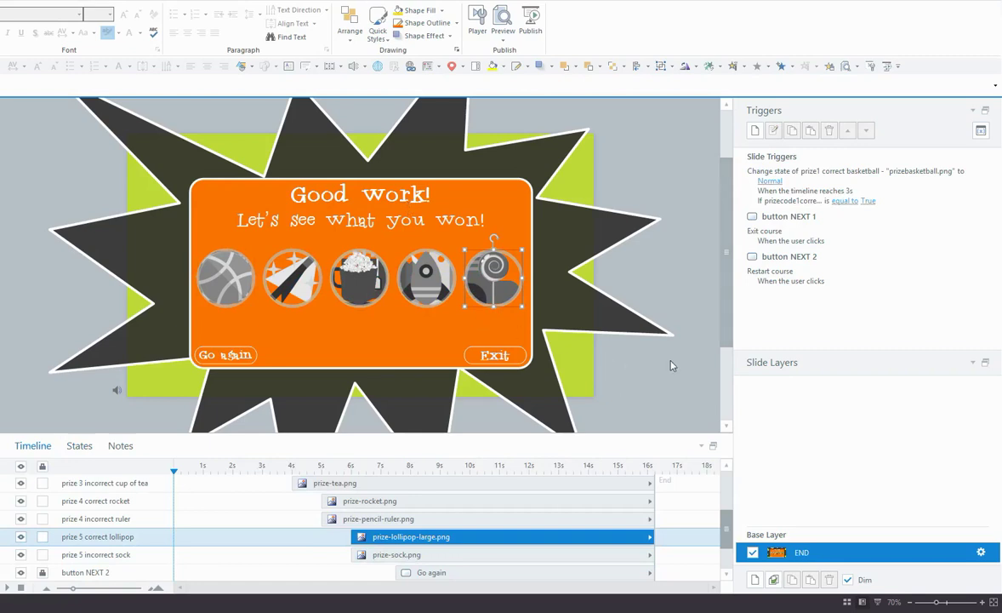
pyautogui.click(817, 189)
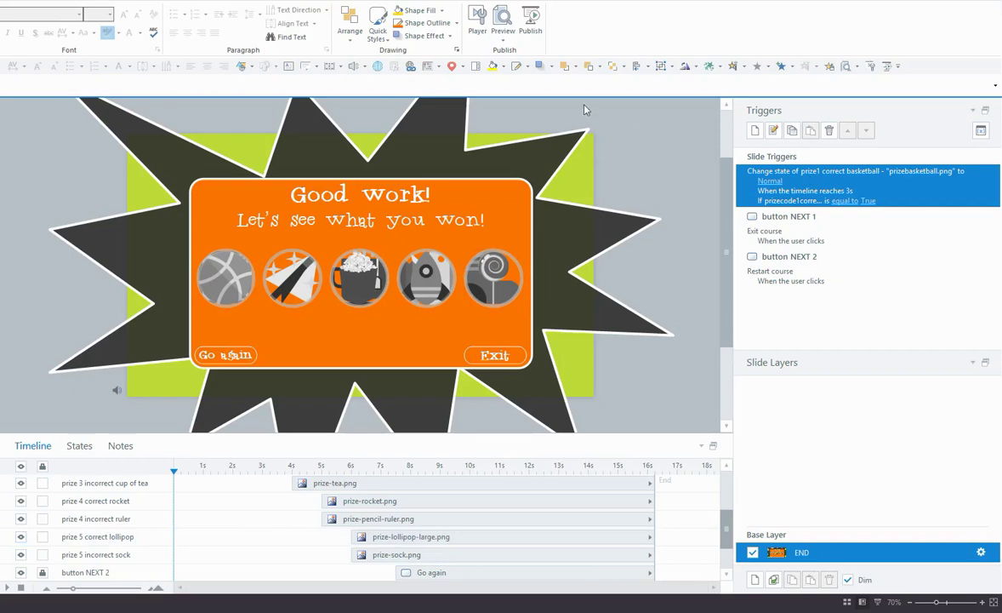
pyautogui.moveTo(425, 92); pyautogui.dragTo(739, 97)
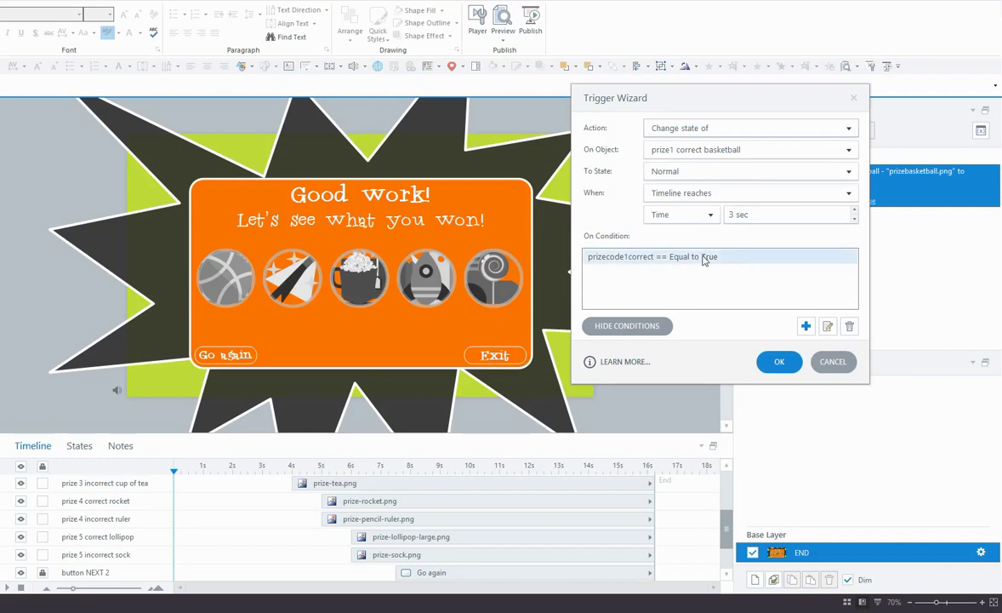
pyautogui.doubleClick(633, 259)
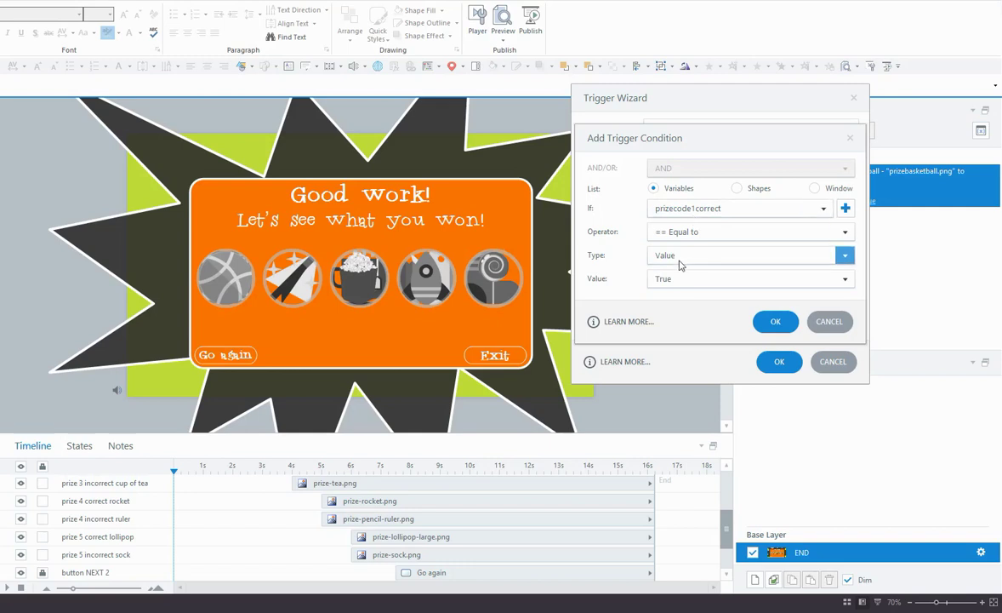
pyautogui.click(776, 321)
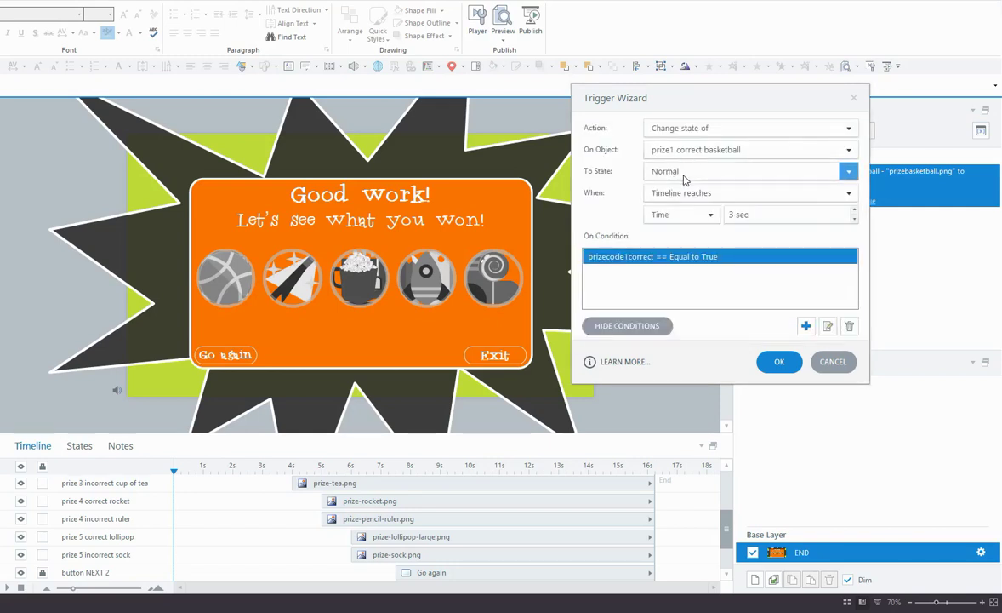
pyautogui.click(780, 363)
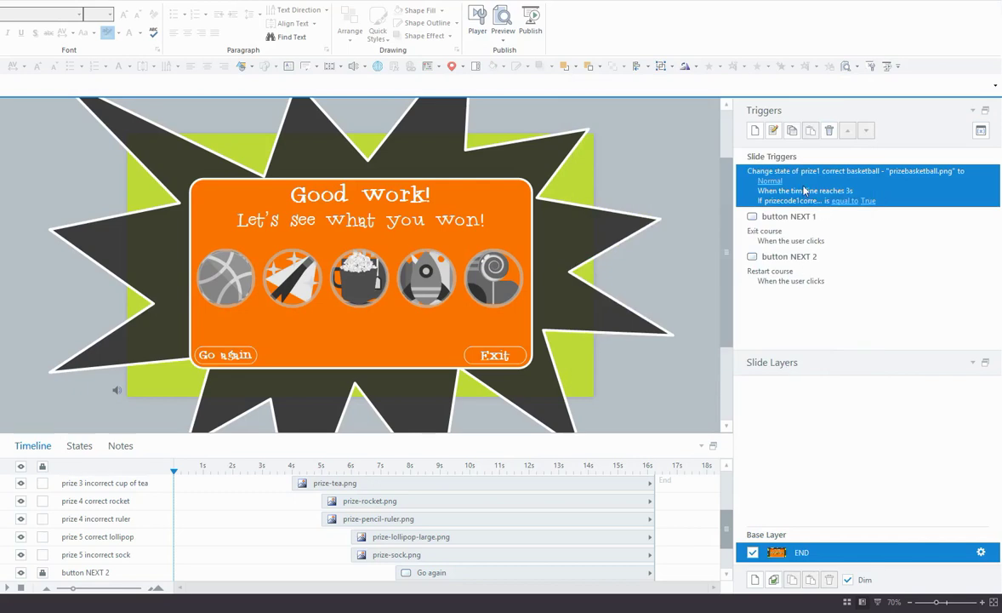
# - Examine the state-change triggers of the five correct prizes, comparing their timeline times and variable conditions
pyautogui.click(271, 266)
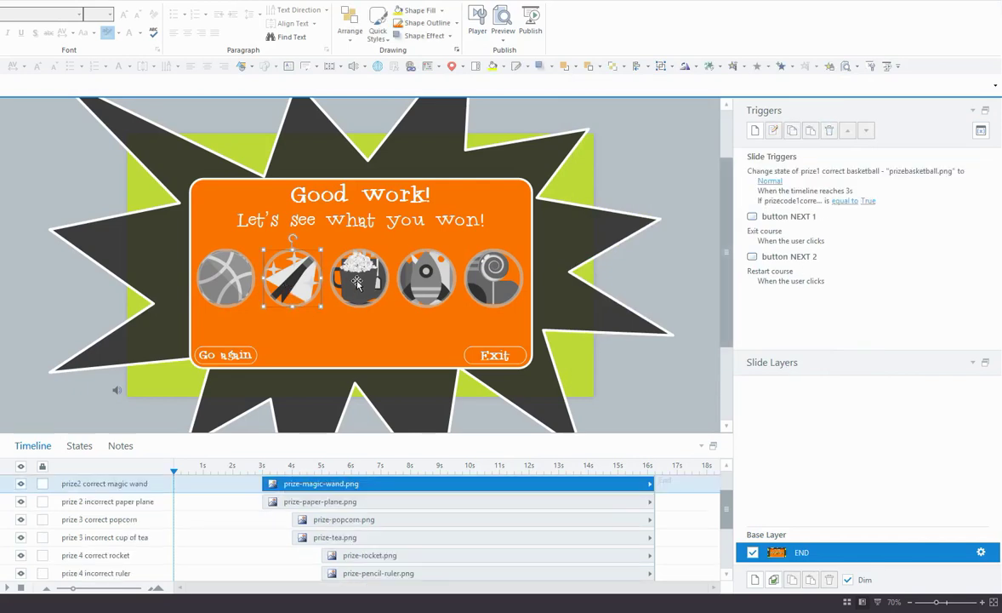
pyautogui.click(357, 283)
pyautogui.click(426, 274)
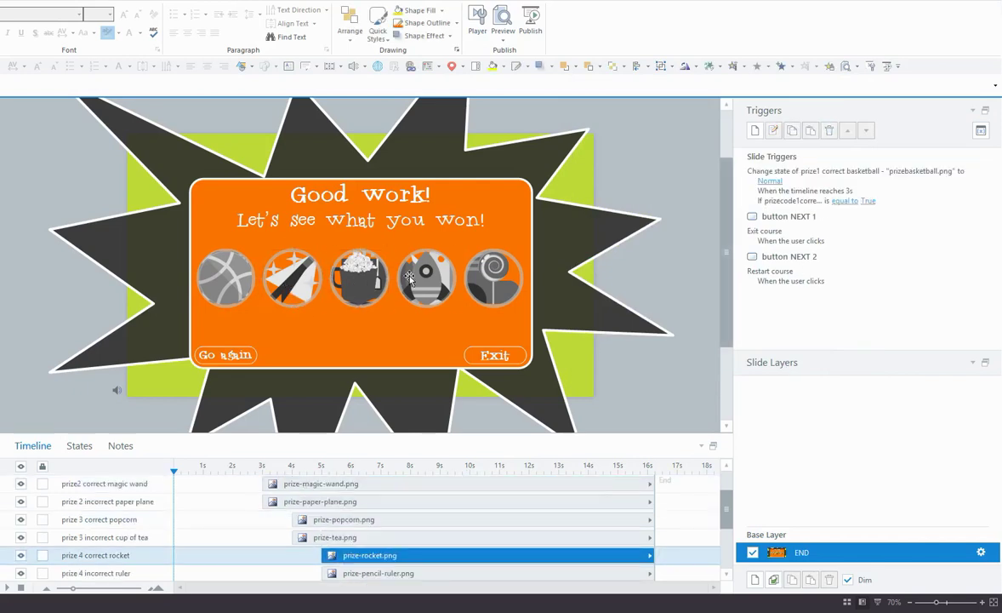
pyautogui.click(510, 282)
pyautogui.click(936, 180)
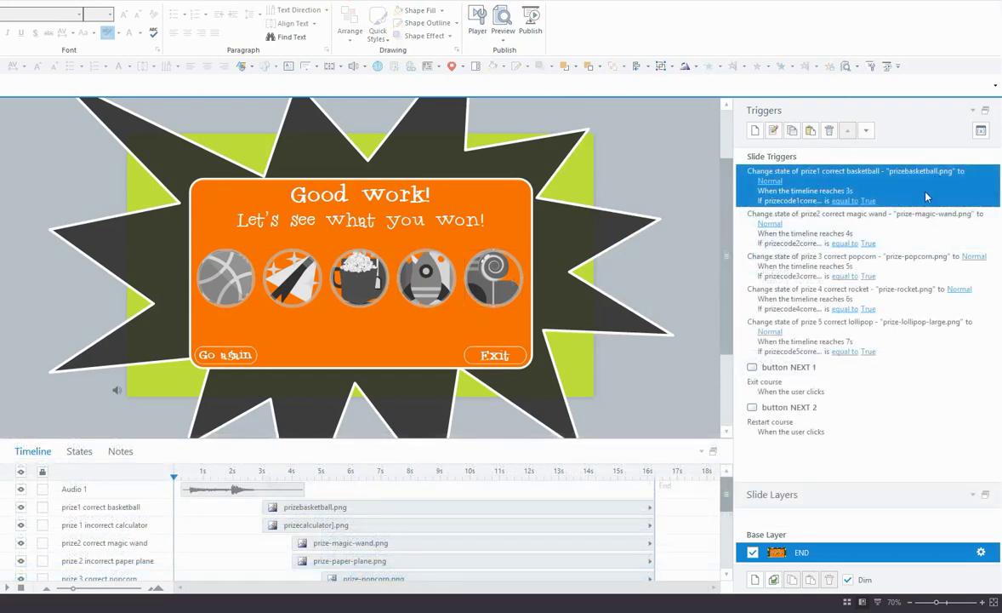
pyautogui.click(929, 218)
pyautogui.click(916, 265)
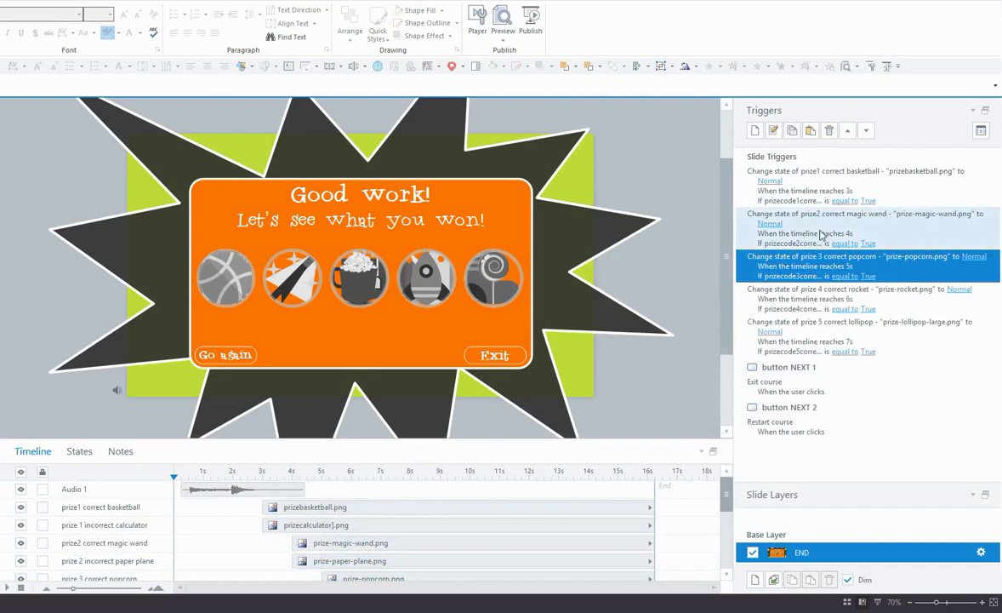
pyautogui.click(842, 243)
pyautogui.click(795, 278)
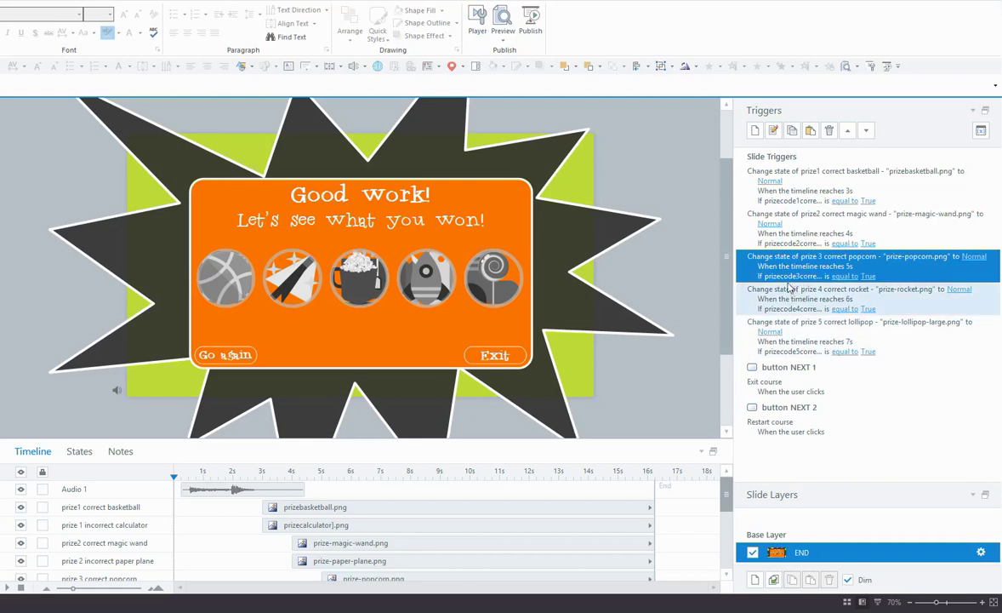
# - Start a new trigger that changes the incorrect calculator prize's state to Normal when the timeline reaches 3 seconds
pyautogui.click(792, 291)
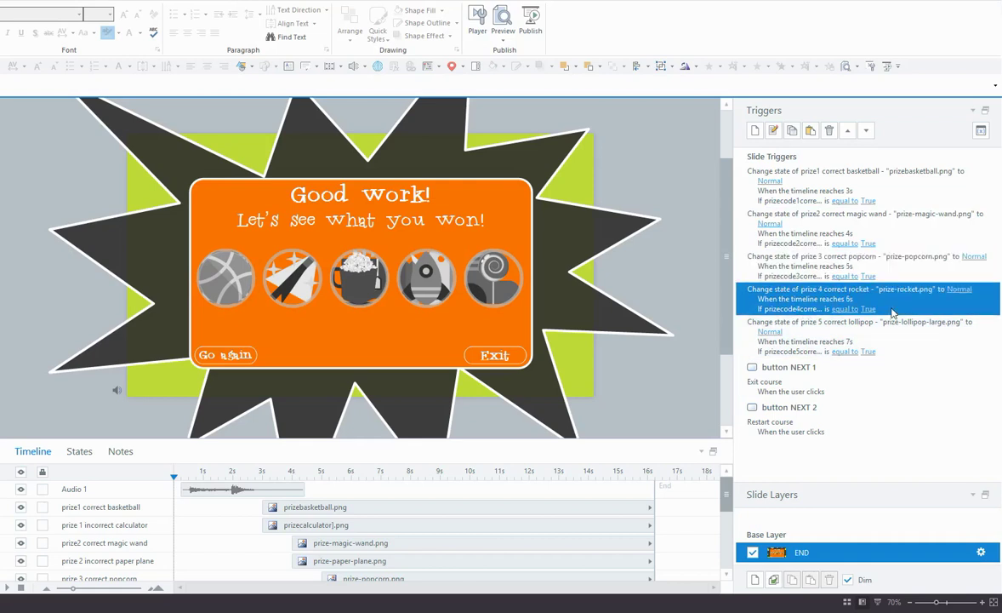
pyautogui.click(755, 133)
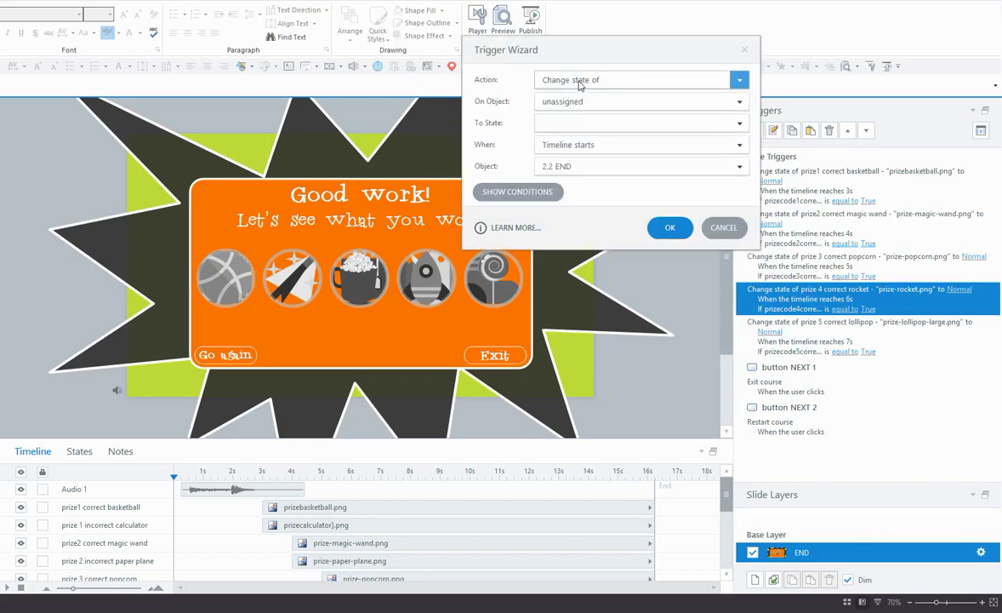
pyautogui.click(680, 101)
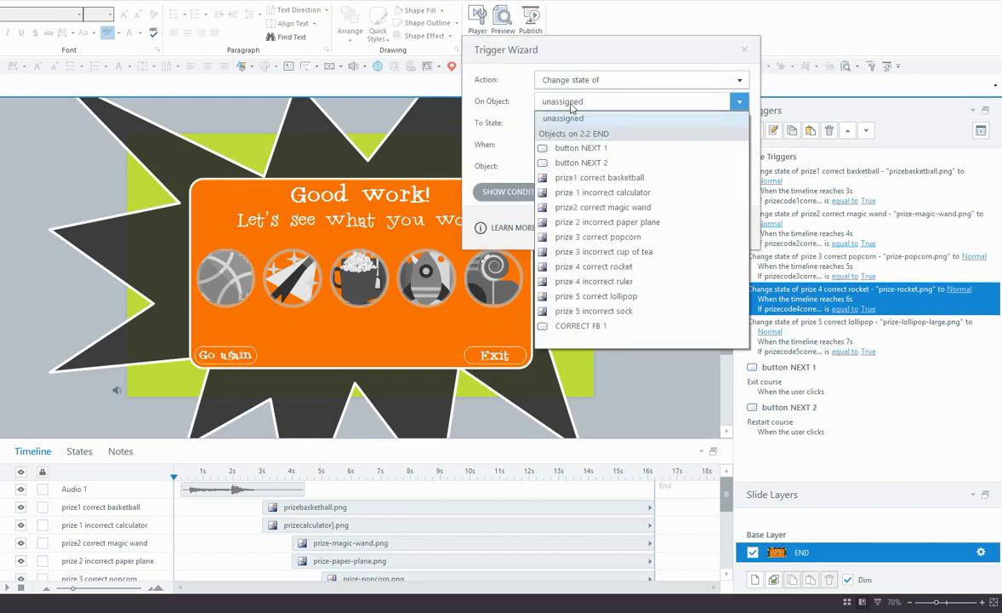
pyautogui.click(615, 194)
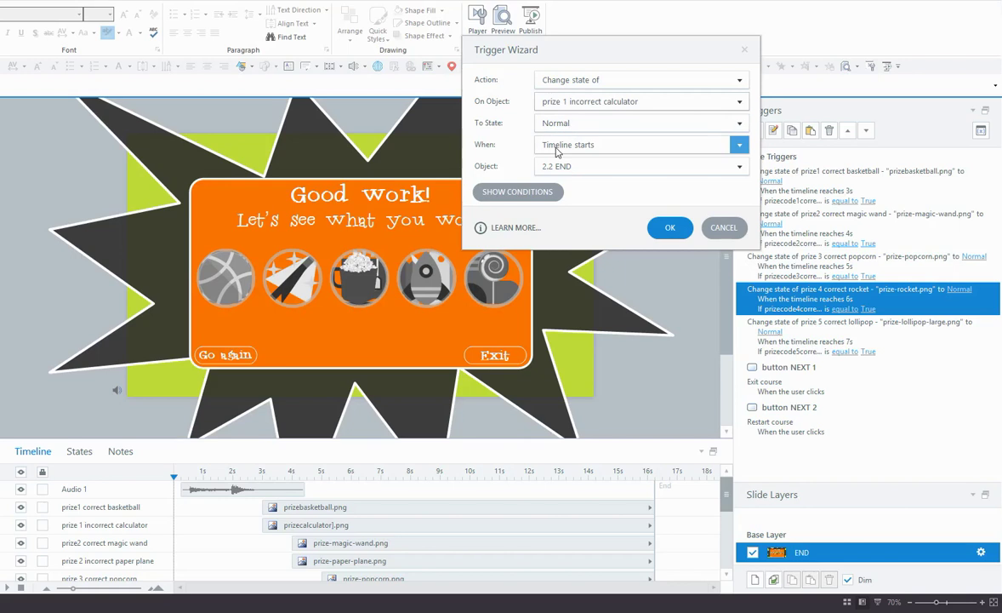
pyautogui.click(557, 151)
pyautogui.click(543, 258)
pyautogui.click(626, 169)
pyautogui.write('3')
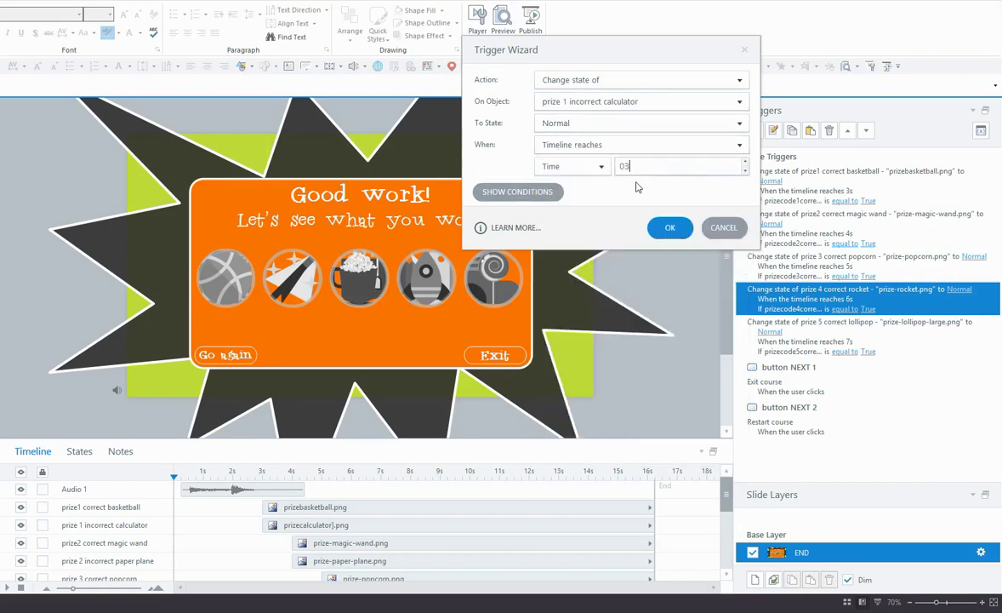
pyautogui.press('BackSpace')
pyautogui.press('BackSpace')
pyautogui.write('3')
# - Add the condition prizecode1correct equal to the value False to the calculator trigger and save the trigger
pyautogui.click(519, 192)
pyautogui.click(696, 277)
pyautogui.click(601, 196)
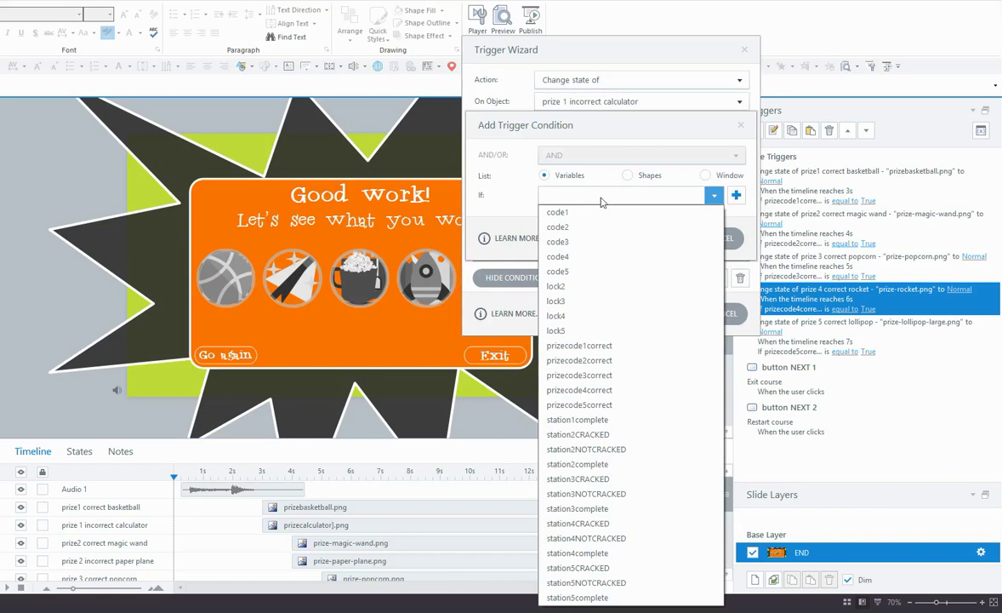
pyautogui.click(613, 346)
pyautogui.click(596, 218)
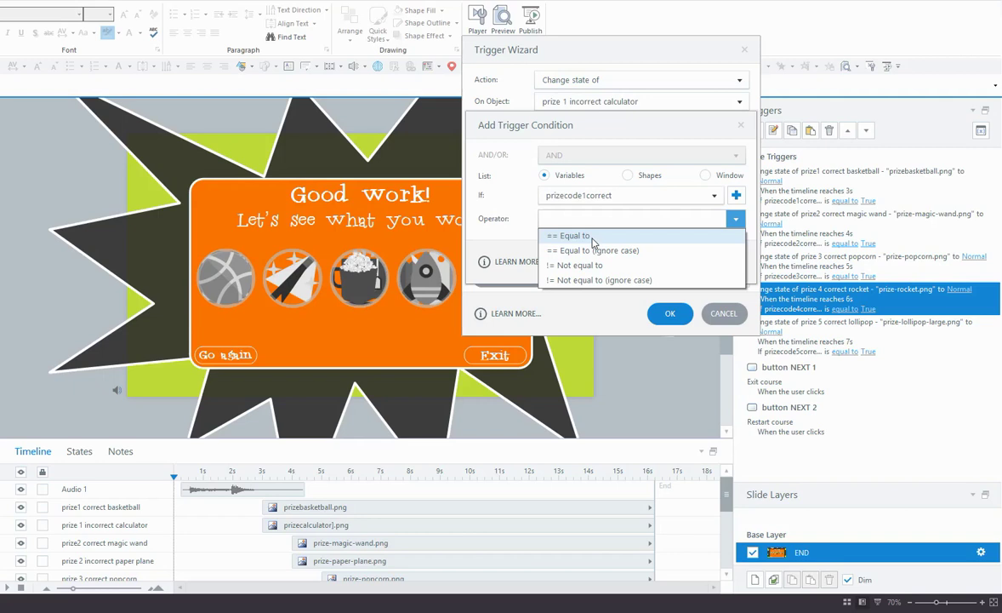
pyautogui.click(593, 239)
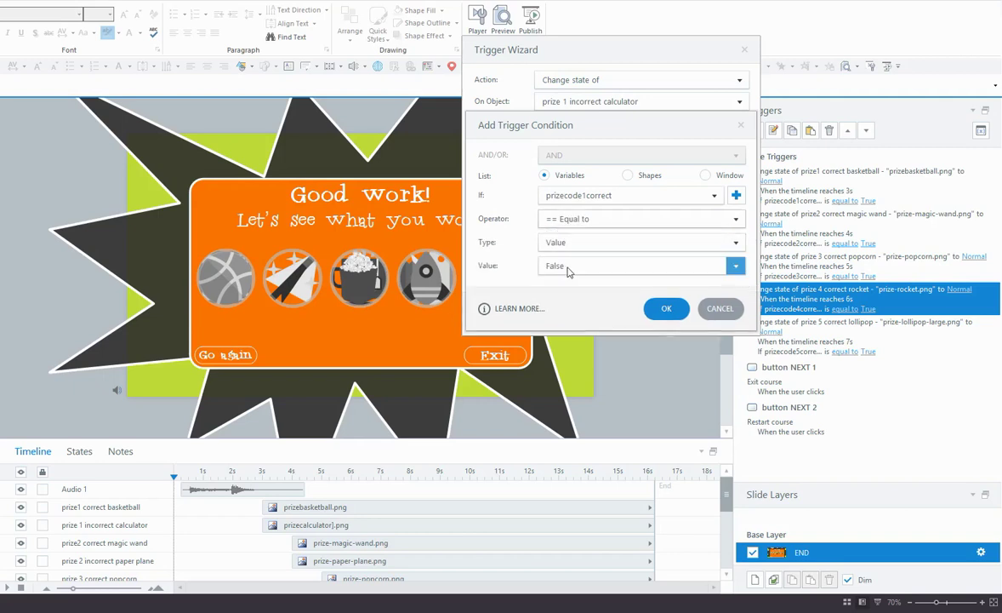
pyautogui.click(666, 308)
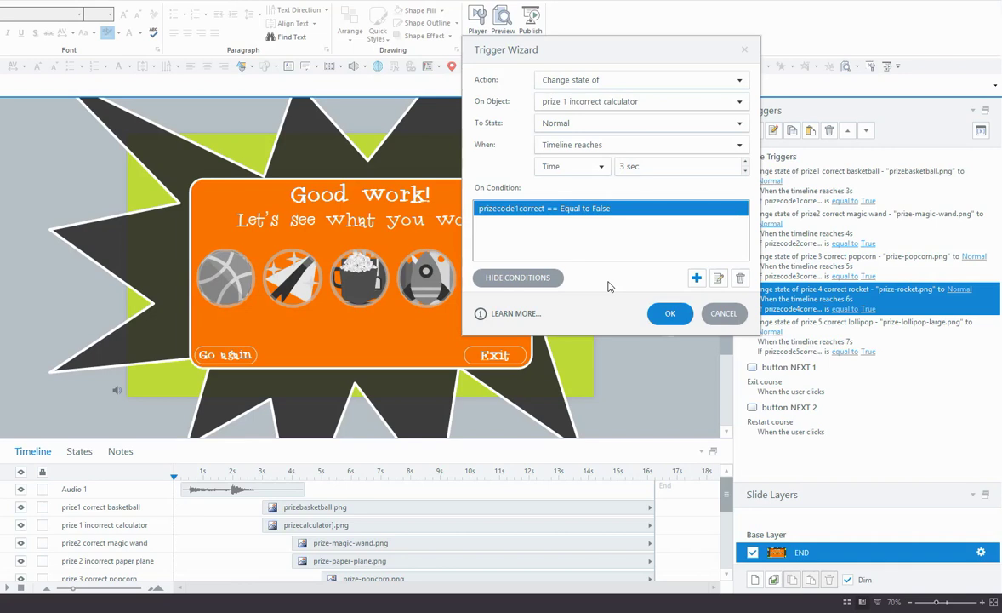
pyautogui.click(669, 314)
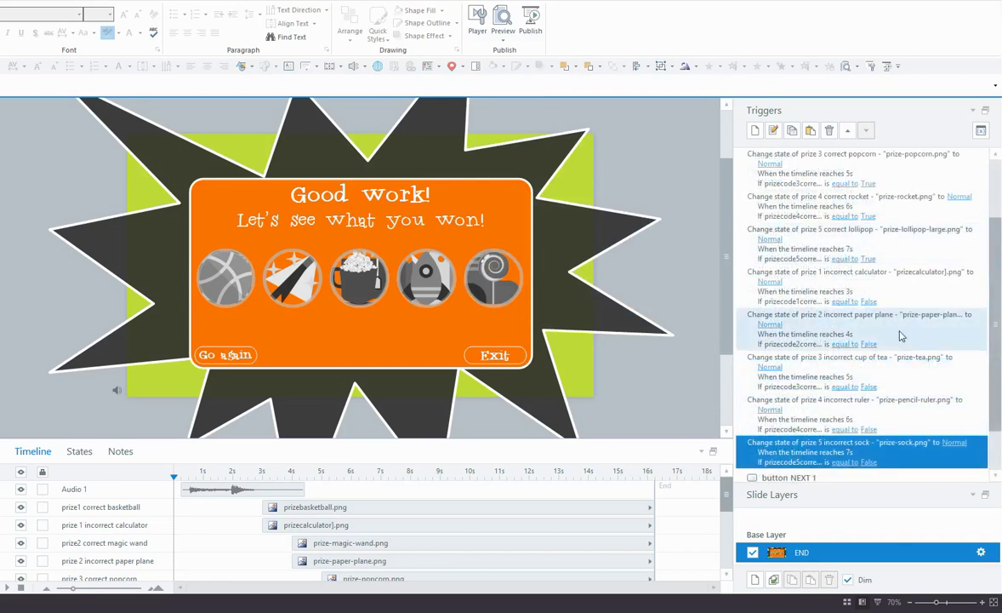
# - Examine the state-change triggers of the five incorrect prizes, comparing their timeline times and variable conditions with those of the correct prizes
pyautogui.click(831, 291)
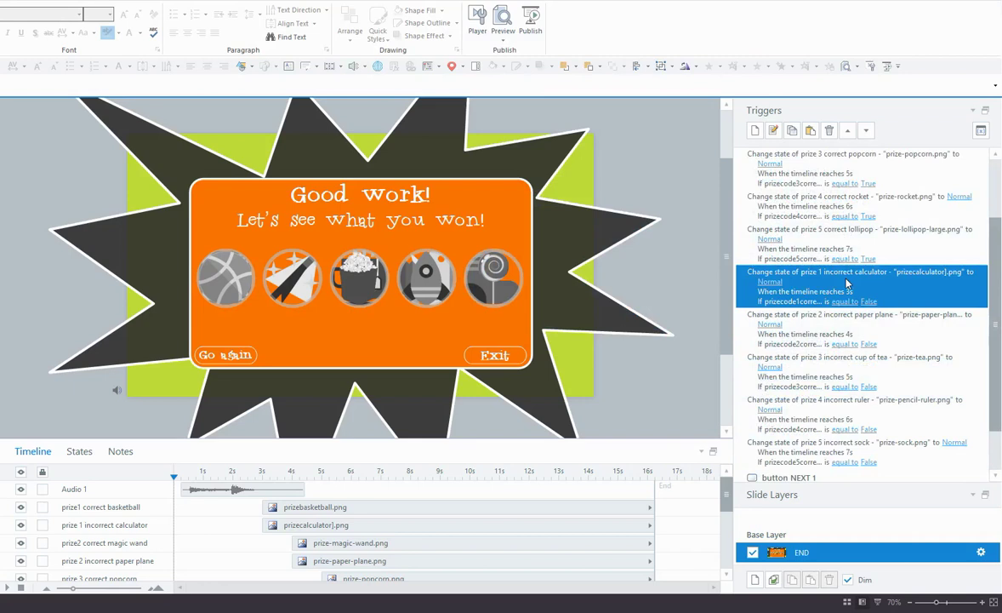
pyautogui.click(834, 324)
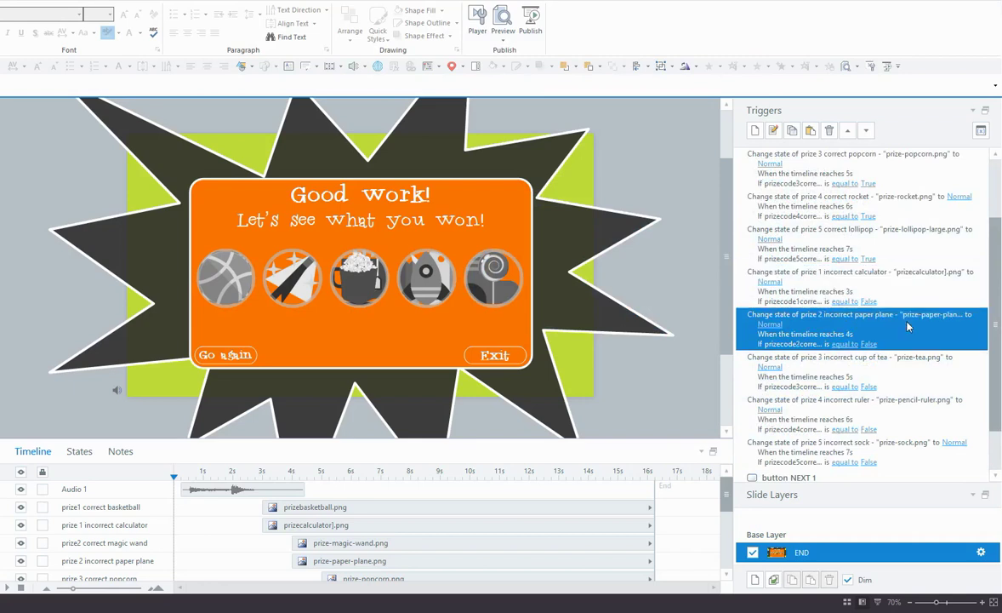
pyautogui.click(890, 383)
pyautogui.click(891, 420)
pyautogui.click(891, 451)
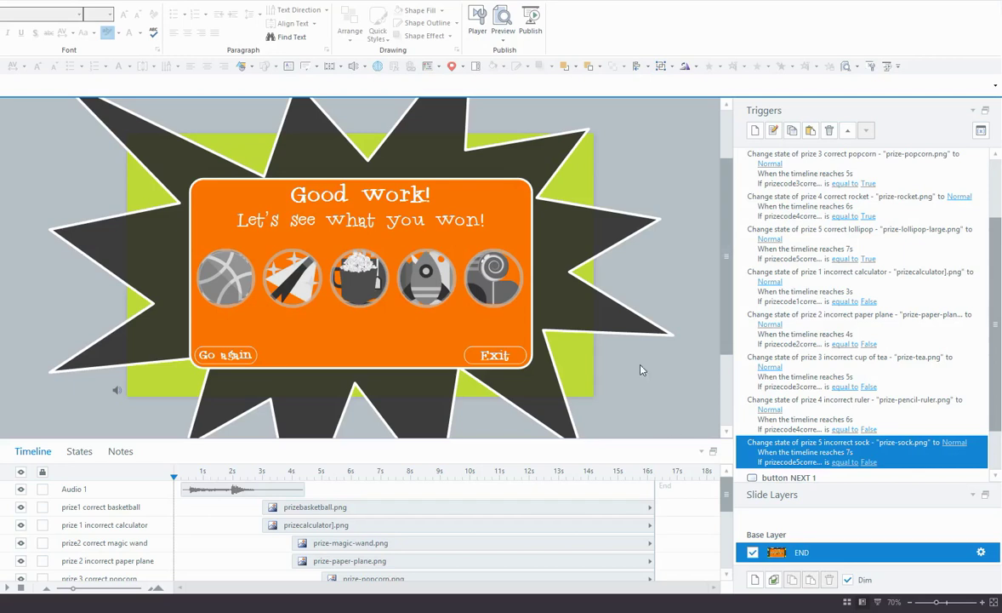
pyautogui.click(815, 207)
pyautogui.click(809, 256)
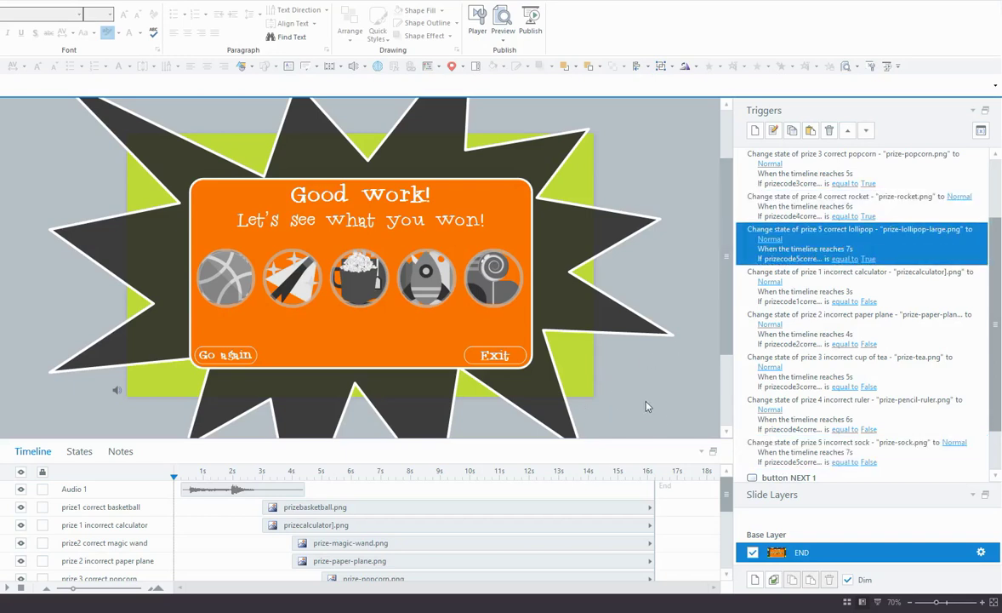